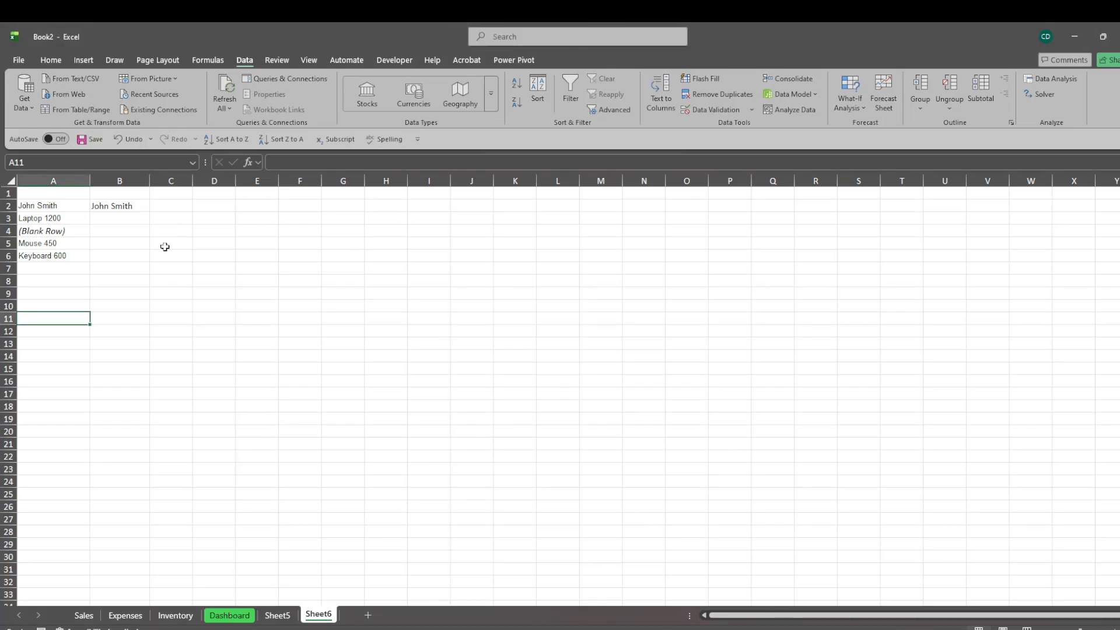
- Insert several extra spaces between the first and last name in cell A2
{"action": "left_click", "coordinate": [43, 207]}
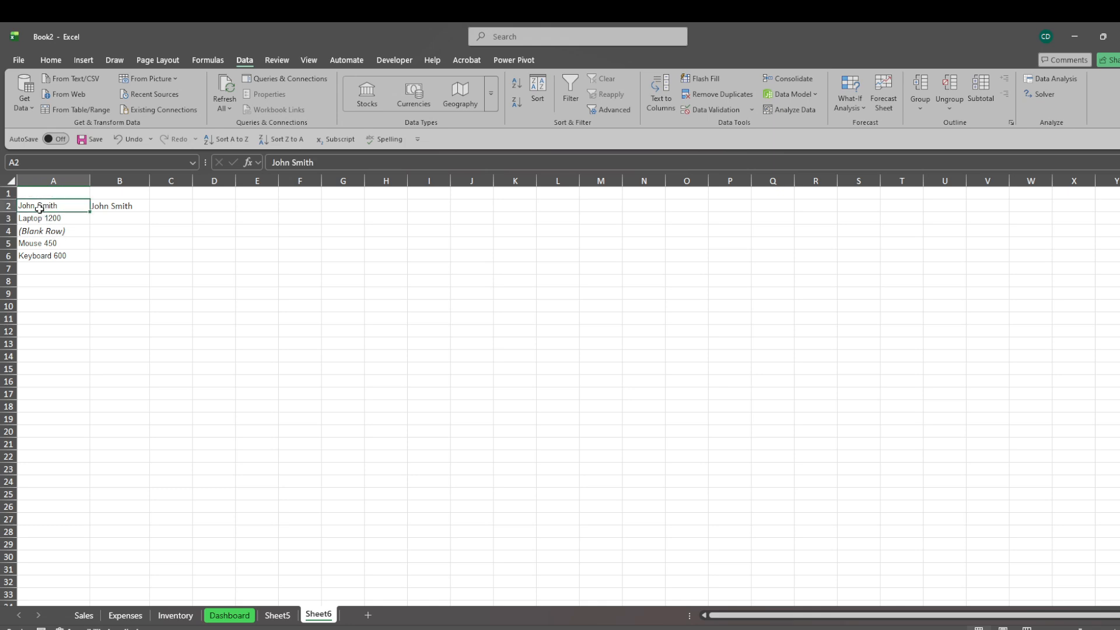
{"action": "double_click", "coordinate": [39, 205]}
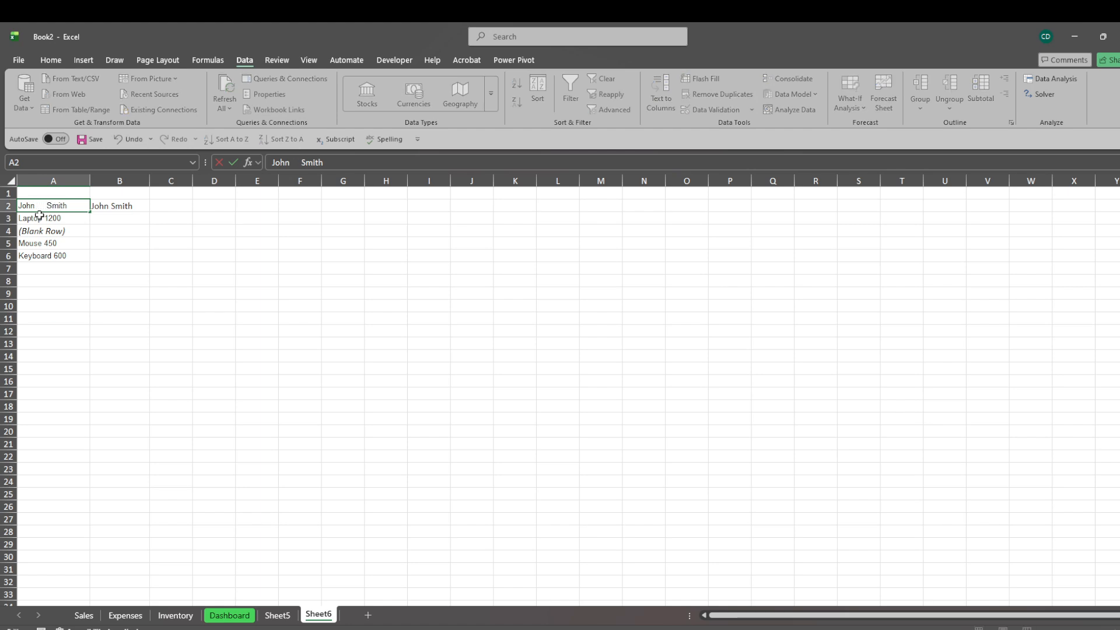
{"action": "left_click", "coordinate": [68, 311]}
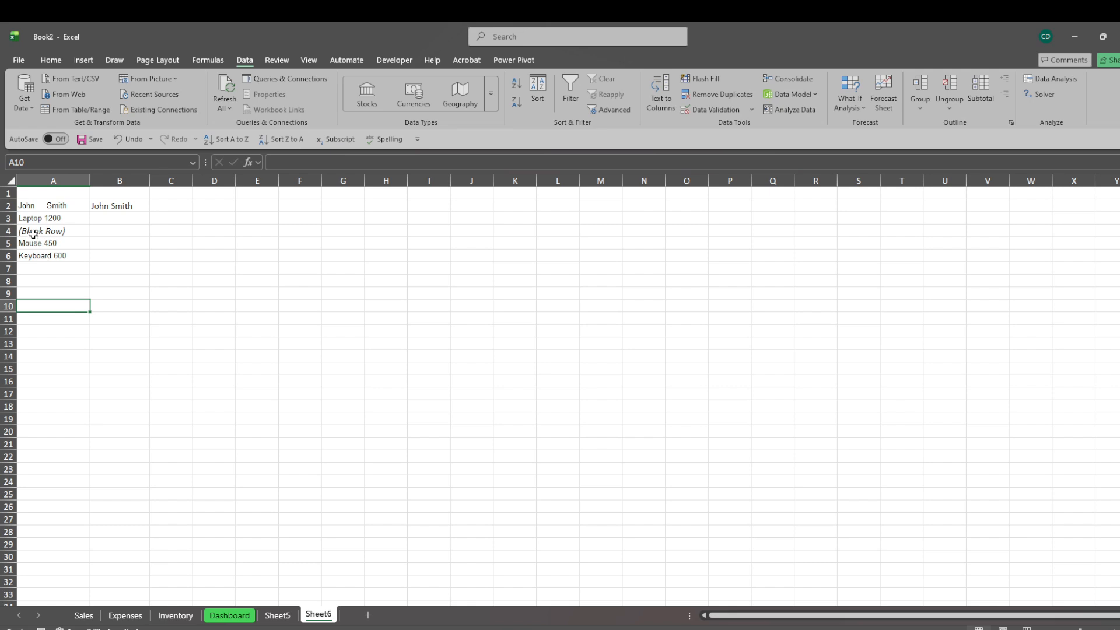
- Insert extra spaces between the product name and the number in cells A3, A5 and A6
{"action": "double_click", "coordinate": [46, 218]}
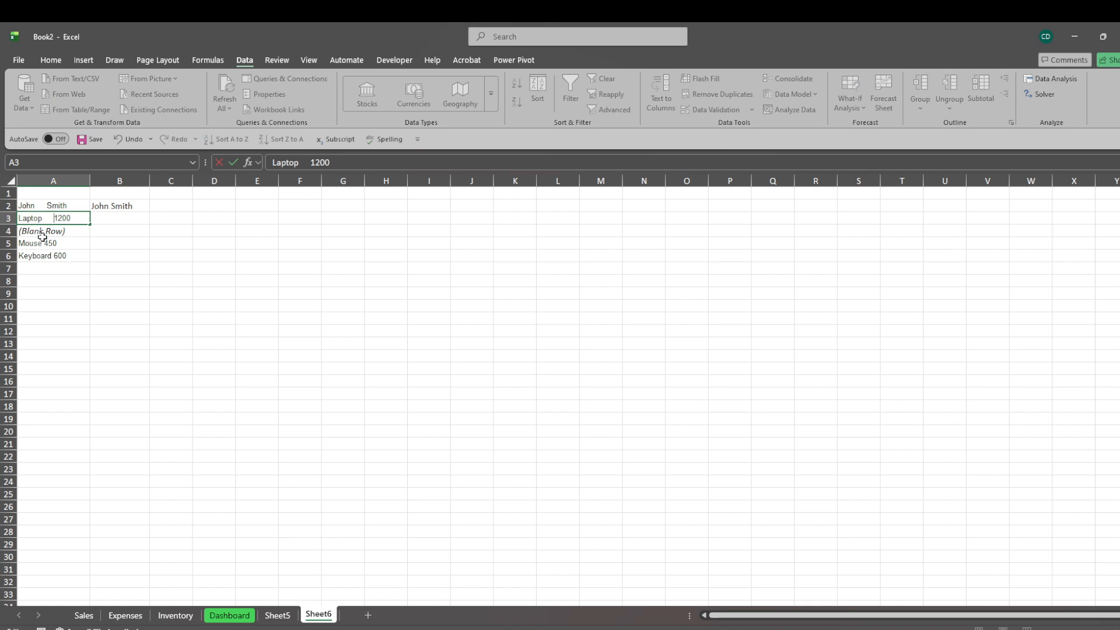
{"action": "left_click", "coordinate": [42, 232]}
{"action": "left_click", "coordinate": [46, 242]}
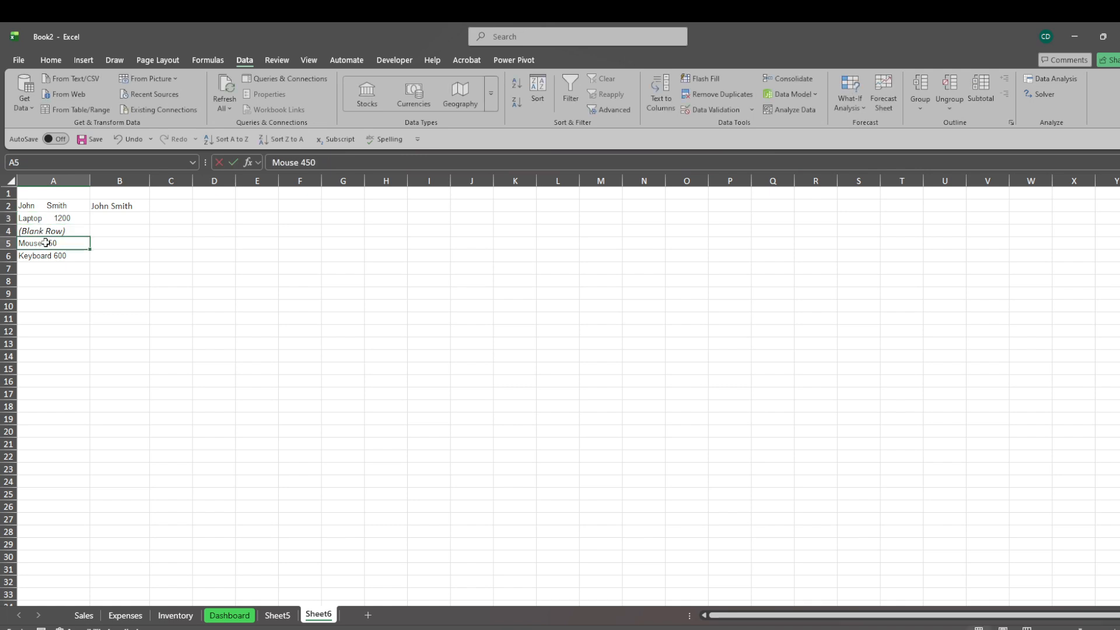
{"action": "double_click", "coordinate": [46, 242]}
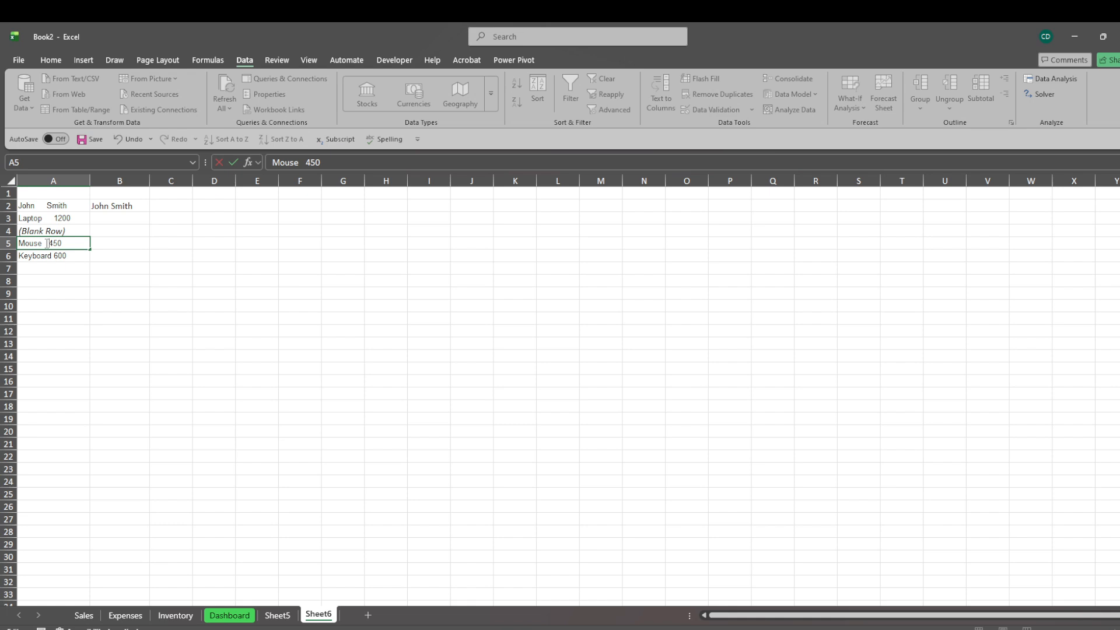
{"action": "left_click", "coordinate": [45, 255]}
{"action": "double_click", "coordinate": [46, 255]}
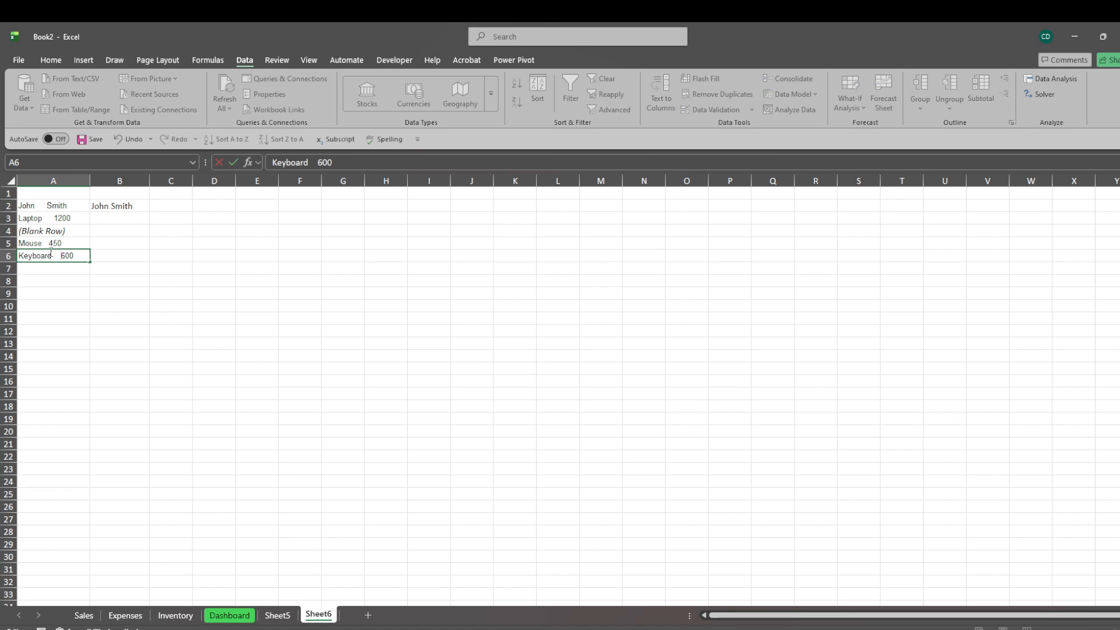
{"action": "left_click", "coordinate": [51, 322]}
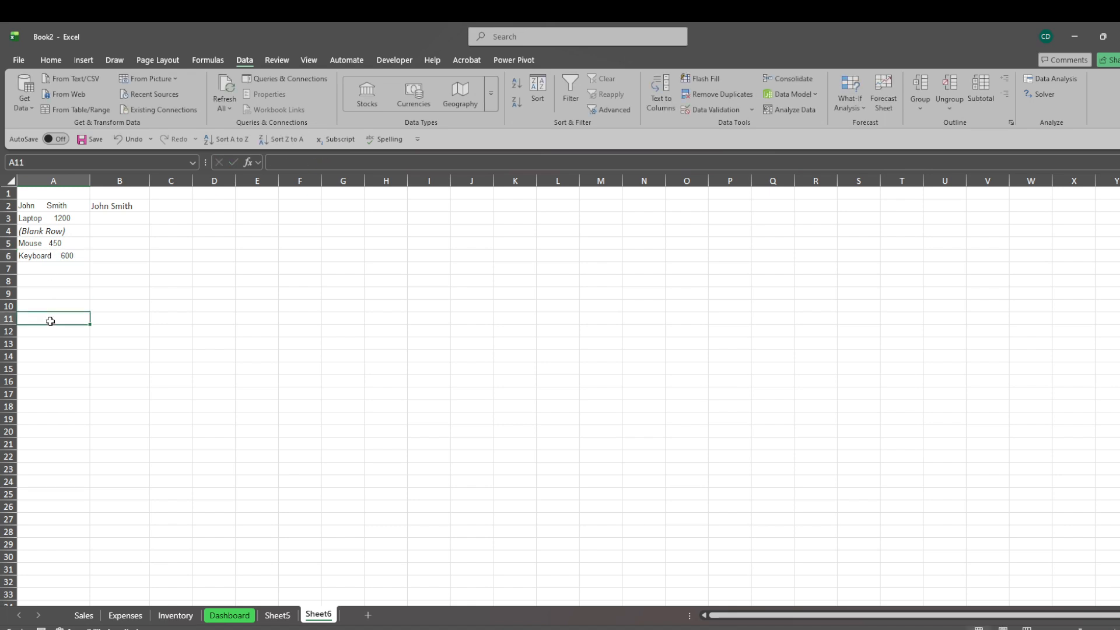
- Clear the "(Blank Row)" text from cell A4 so the cell is empty
{"action": "left_click", "coordinate": [71, 231]}
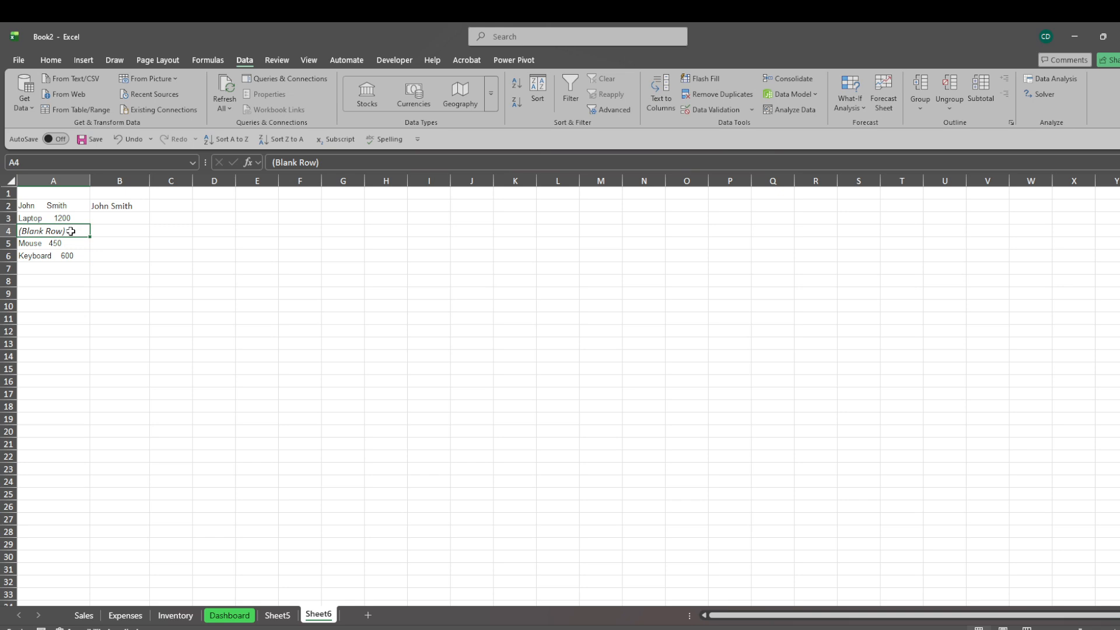
{"action": "key", "text": "BackSpace"}
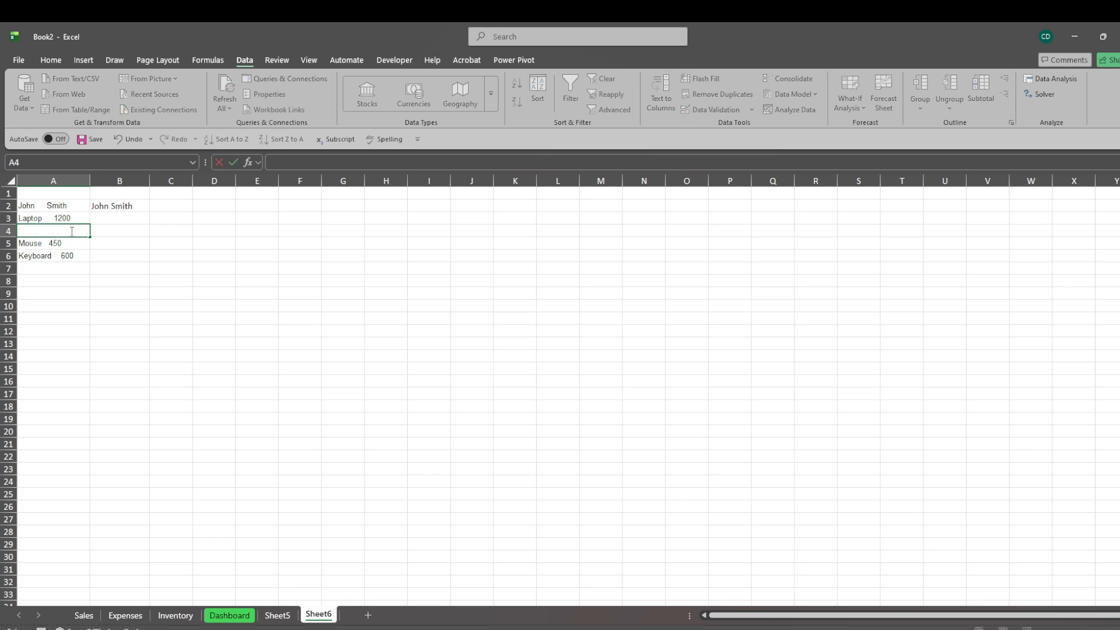
{"action": "left_click", "coordinate": [102, 254]}
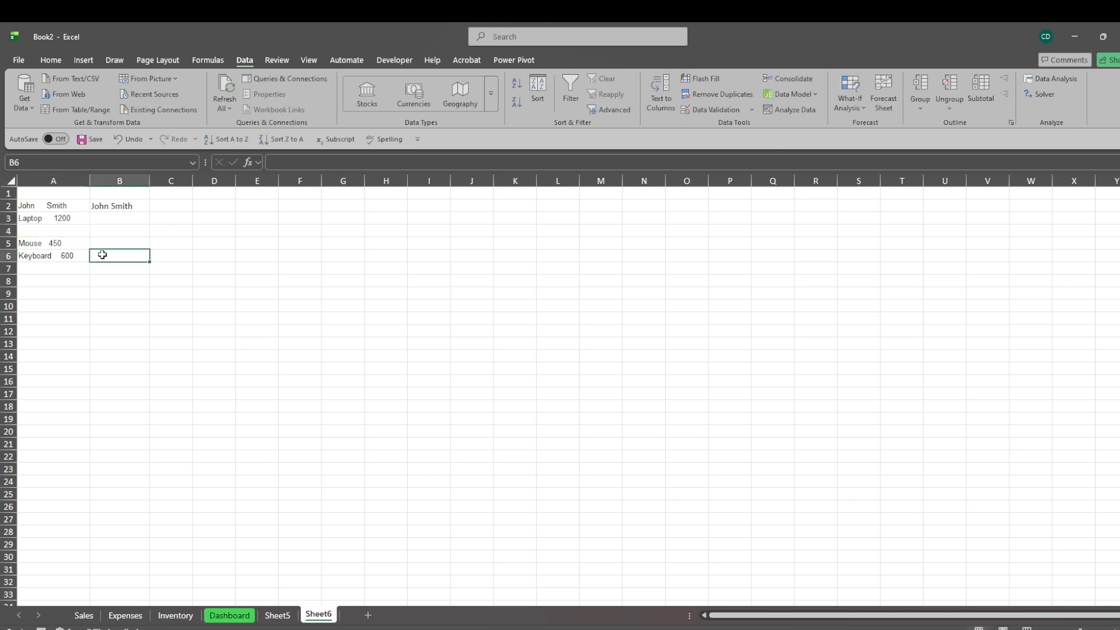
- Examine the text-cleaning formula in cell B2 without changing it
{"action": "left_click", "coordinate": [123, 207]}
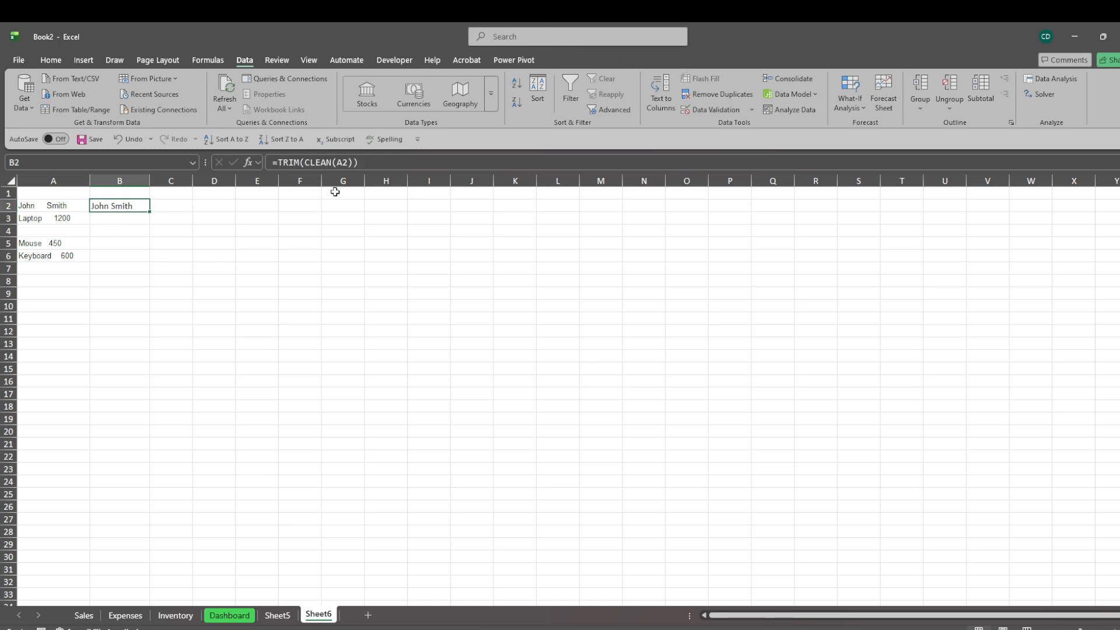
{"action": "left_click", "coordinate": [363, 164]}
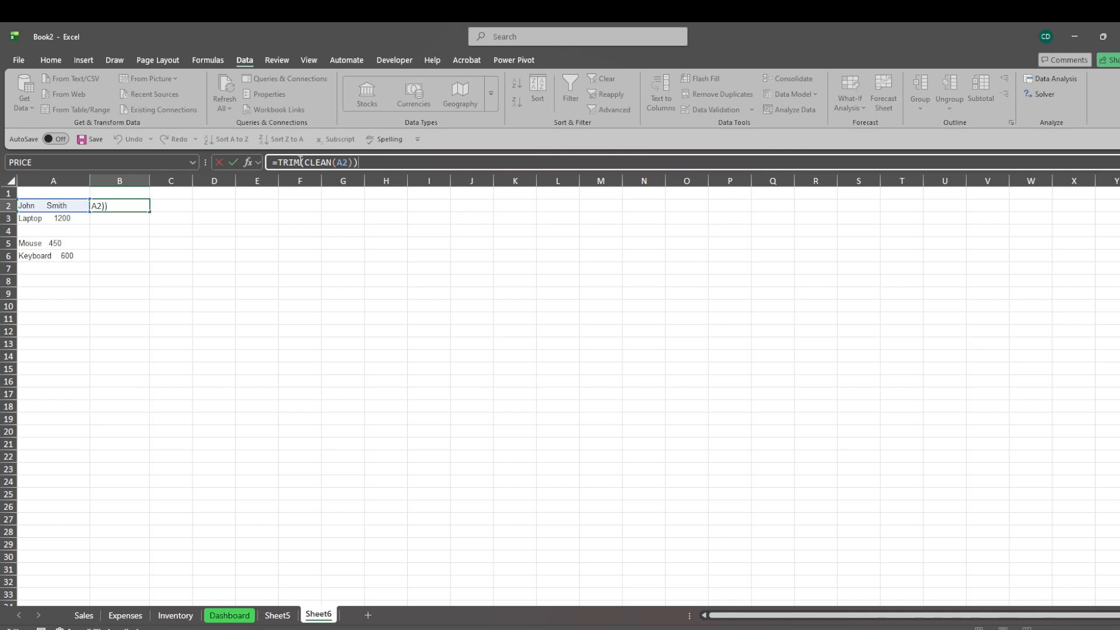
{"action": "key", "text": "Return"}
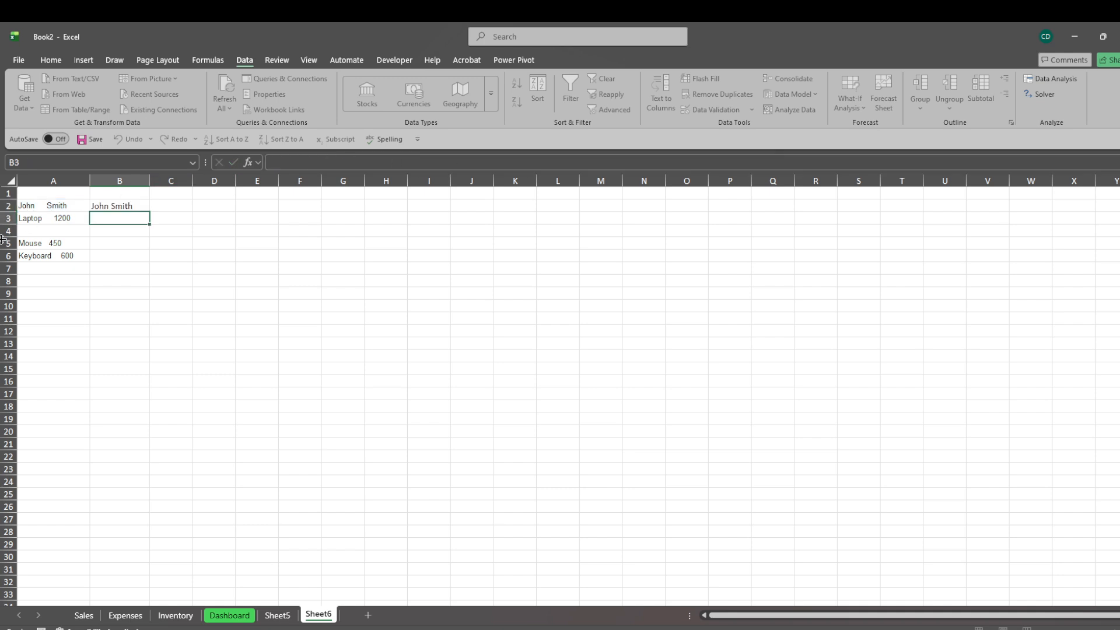
{"action": "left_click", "coordinate": [37, 233]}
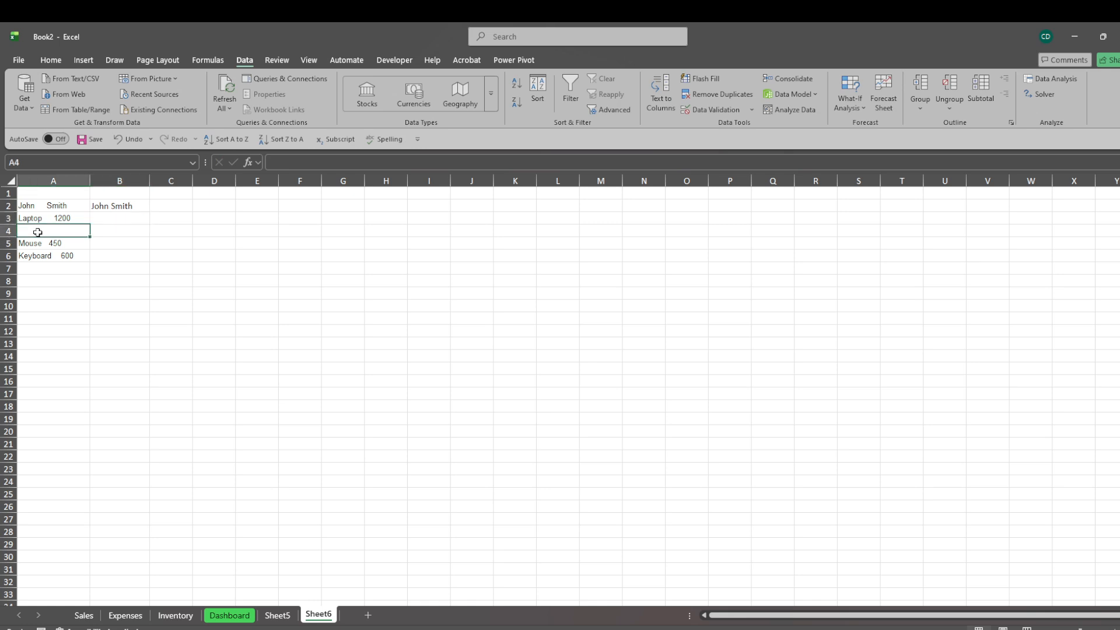
{"action": "type", "text": "----"}
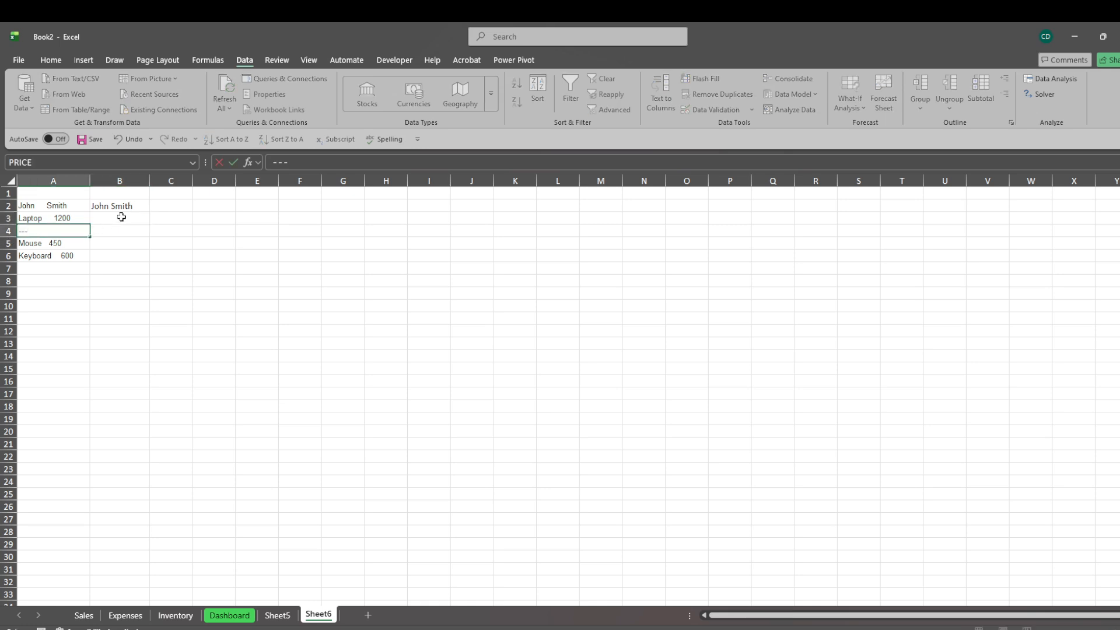
{"action": "left_click", "coordinate": [149, 207]}
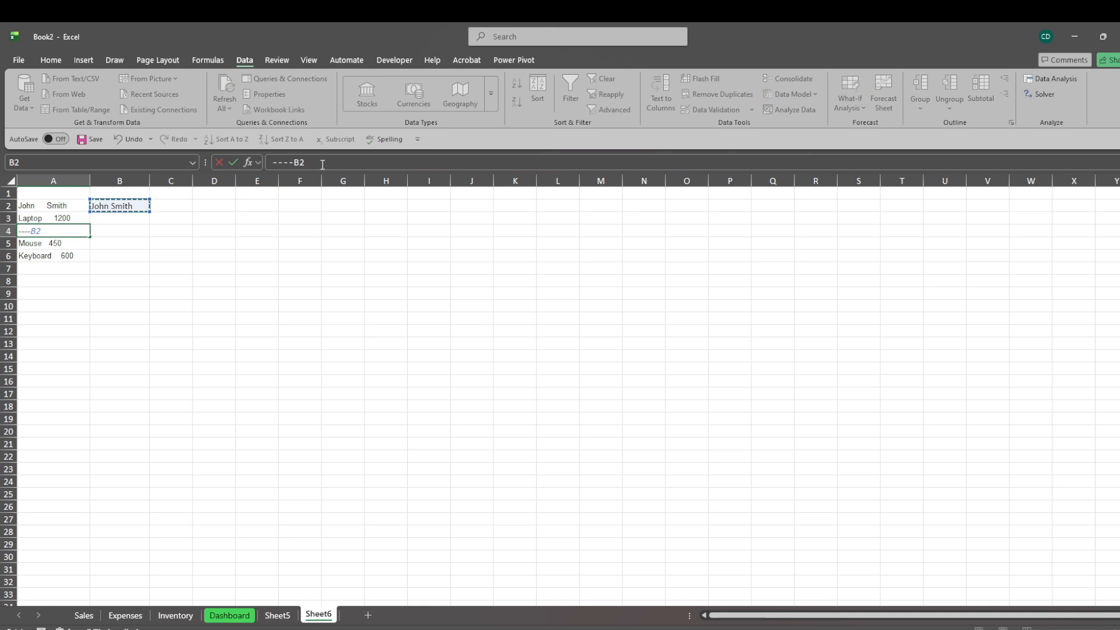
{"action": "left_click", "coordinate": [134, 142]}
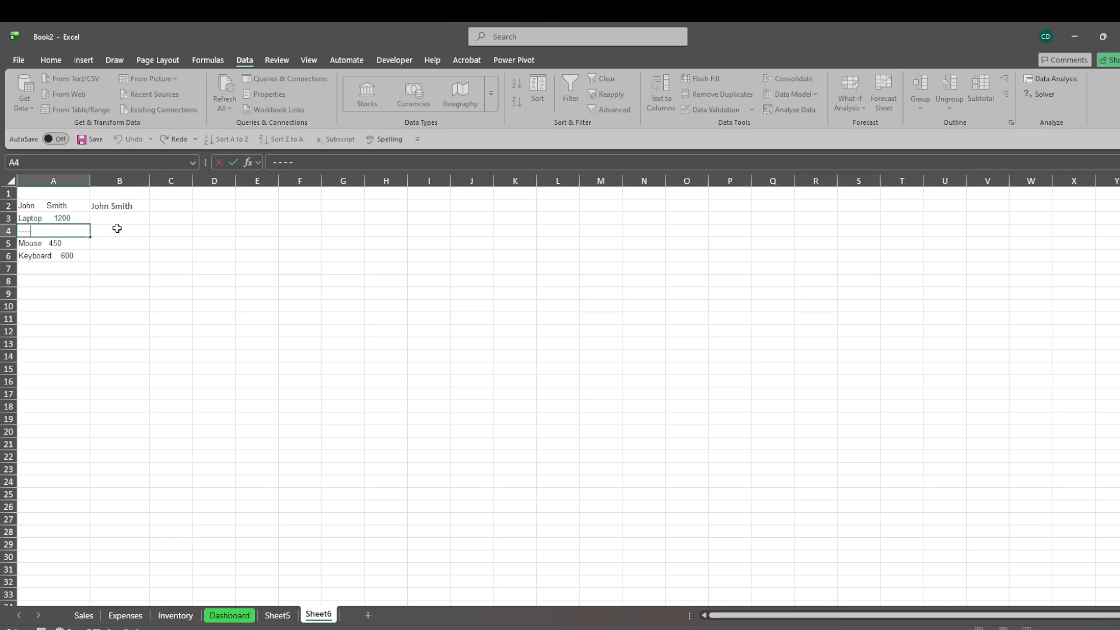
{"action": "key", "text": "Return"}
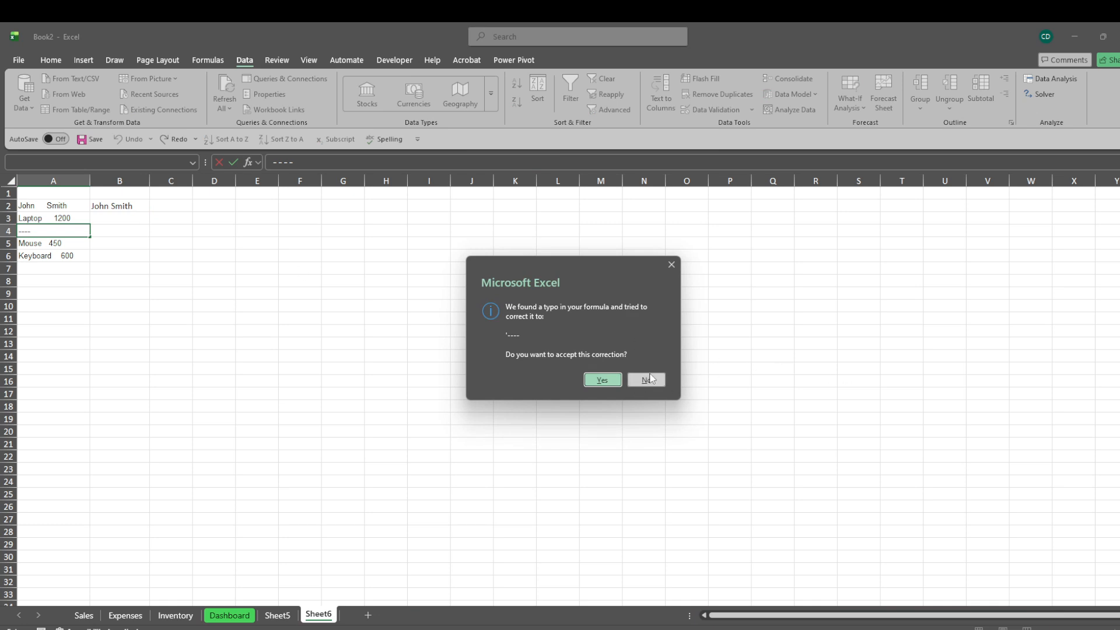
{"action": "left_click", "coordinate": [670, 265]}
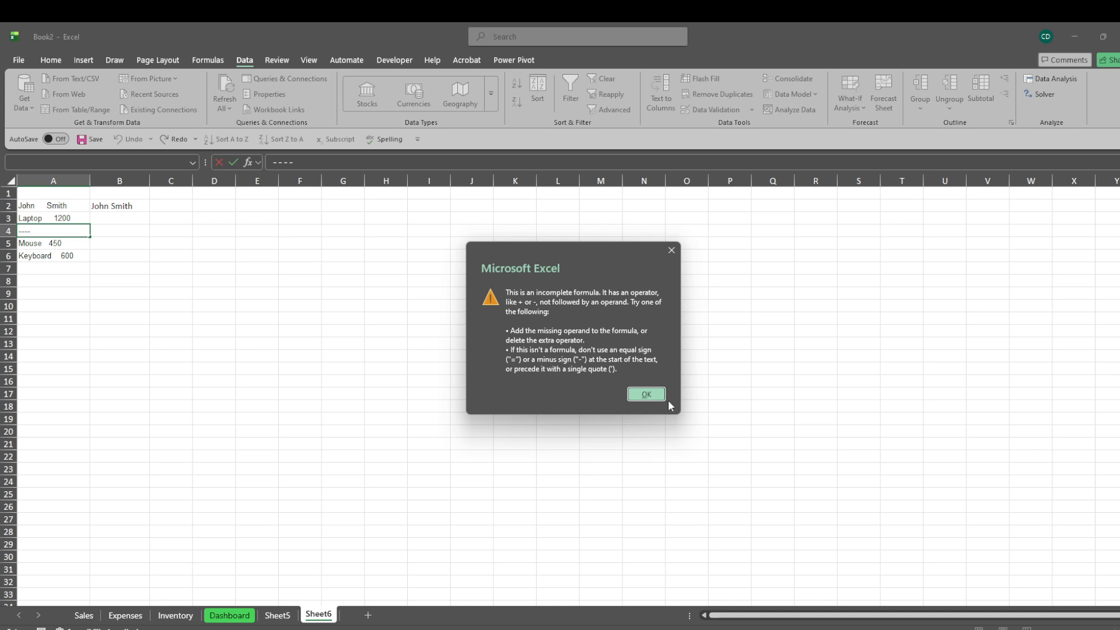
{"action": "left_click", "coordinate": [645, 394]}
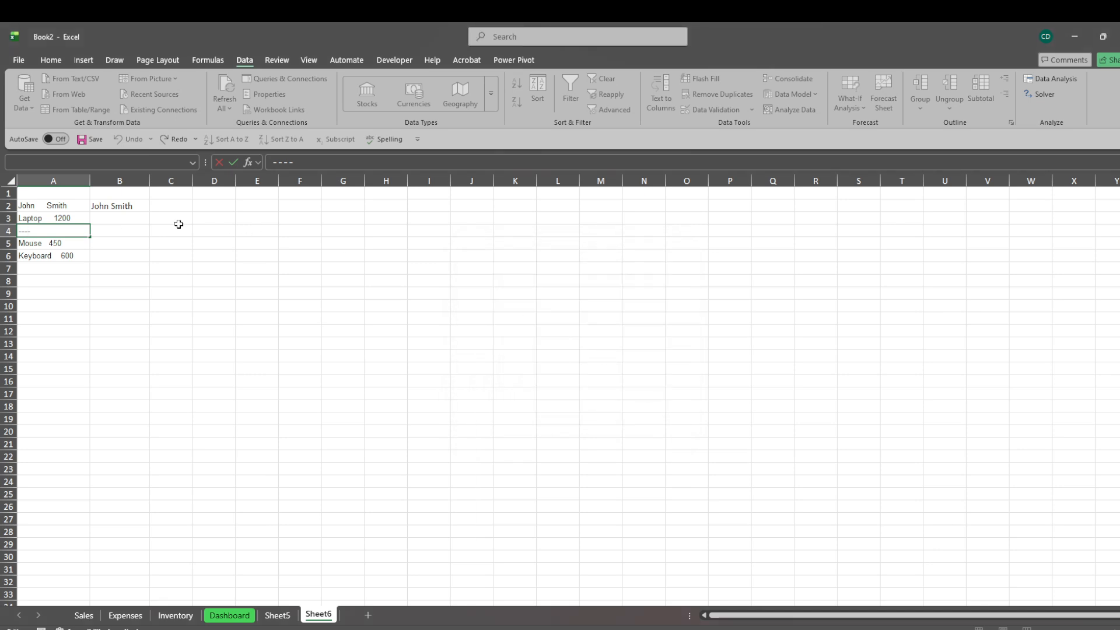
{"action": "left_click", "coordinate": [120, 205]}
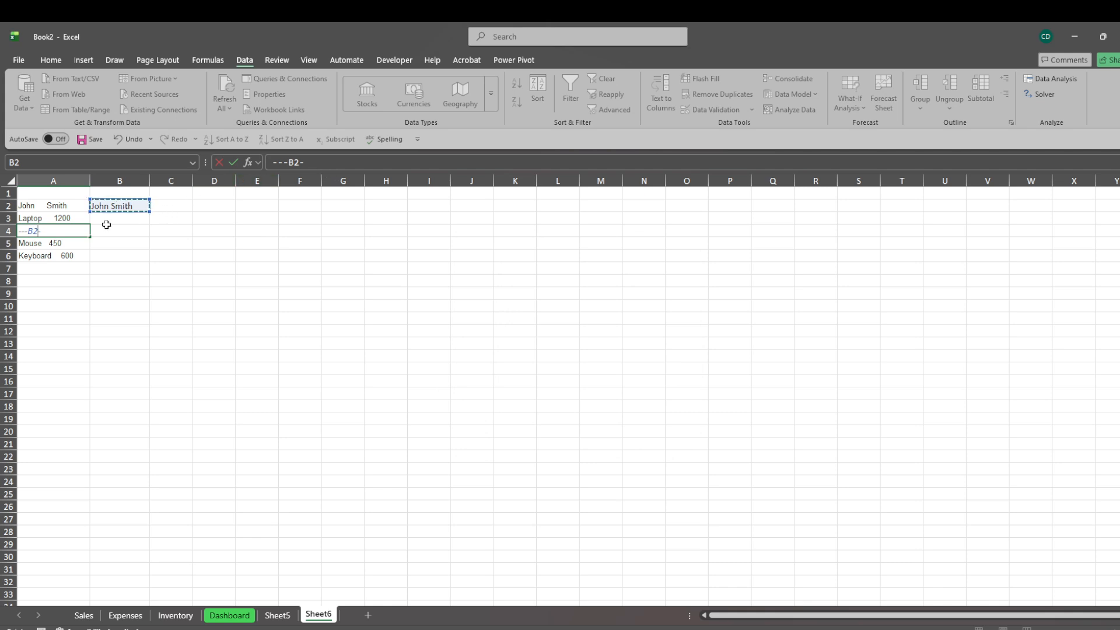
{"action": "left_click_drag", "start_coordinate": [58, 233], "coordinate": [2, 232]}
{"action": "key", "text": "BackSpace"}
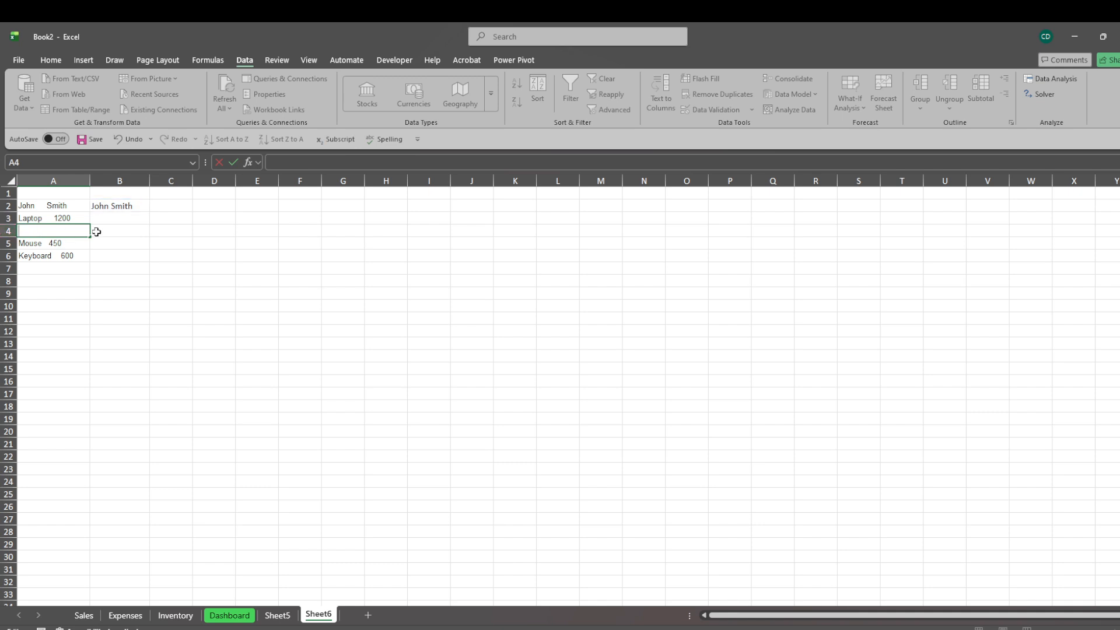
- Fill the =TRIM(CLEAN(A2)) formula from cell B2 down through B6
{"action": "left_click", "coordinate": [142, 206]}
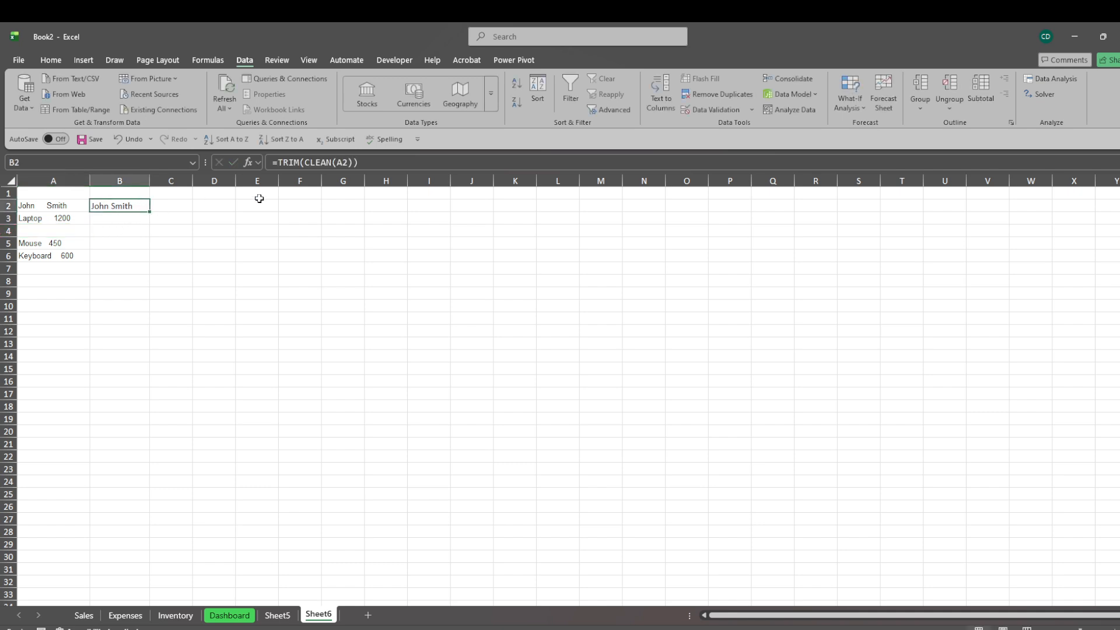
{"action": "left_click", "coordinate": [360, 166]}
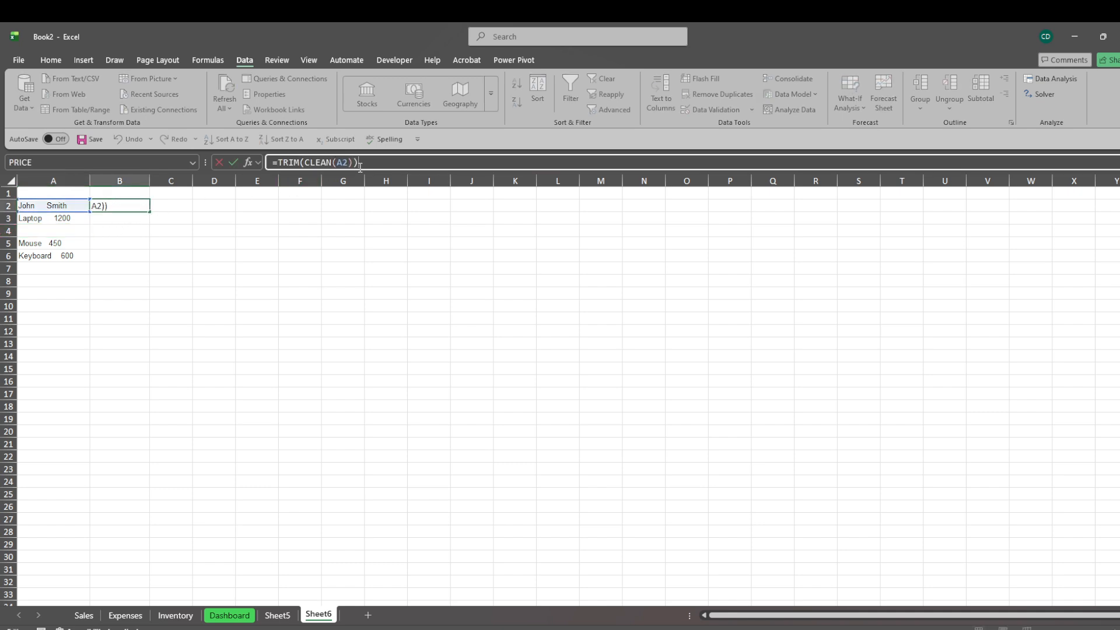
{"action": "key", "text": "Return"}
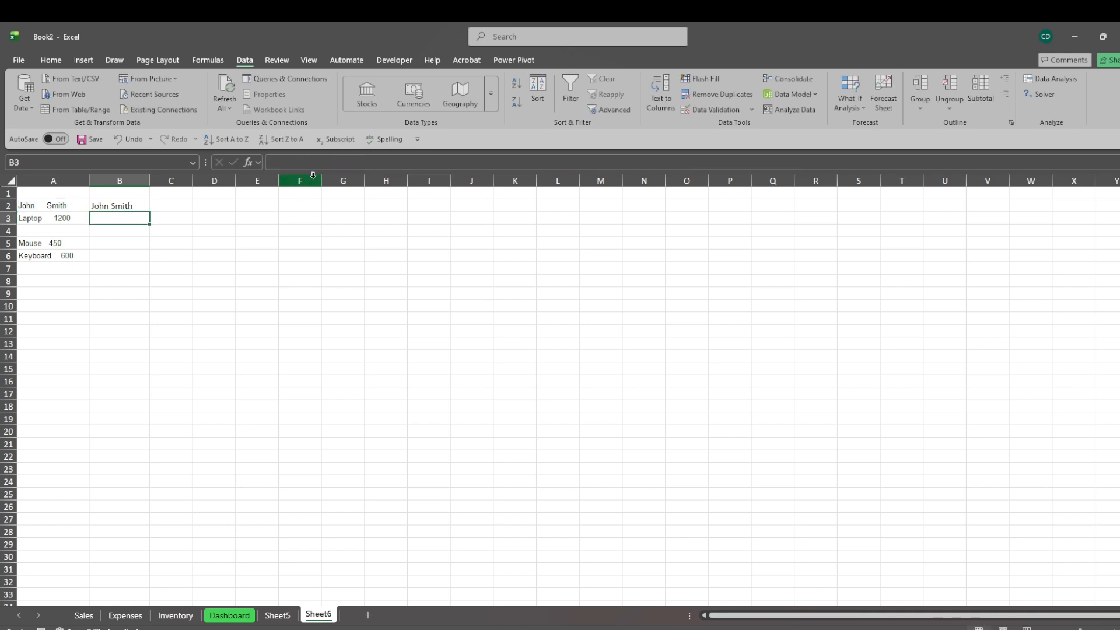
{"action": "left_click", "coordinate": [134, 207]}
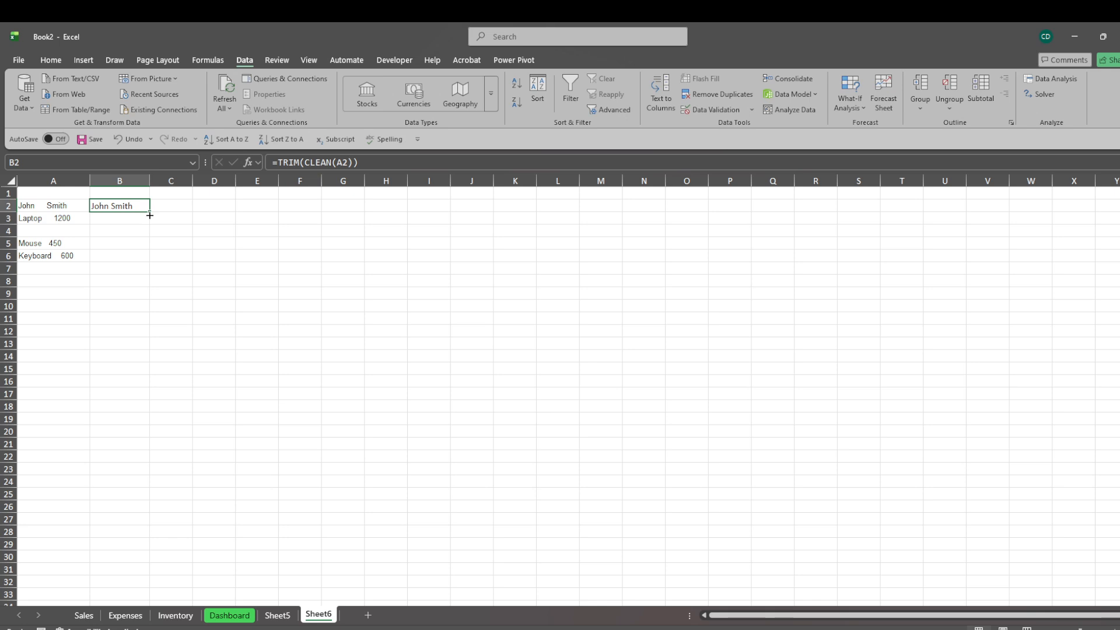
{"action": "left_click_drag", "start_coordinate": [150, 212], "coordinate": [140, 258]}
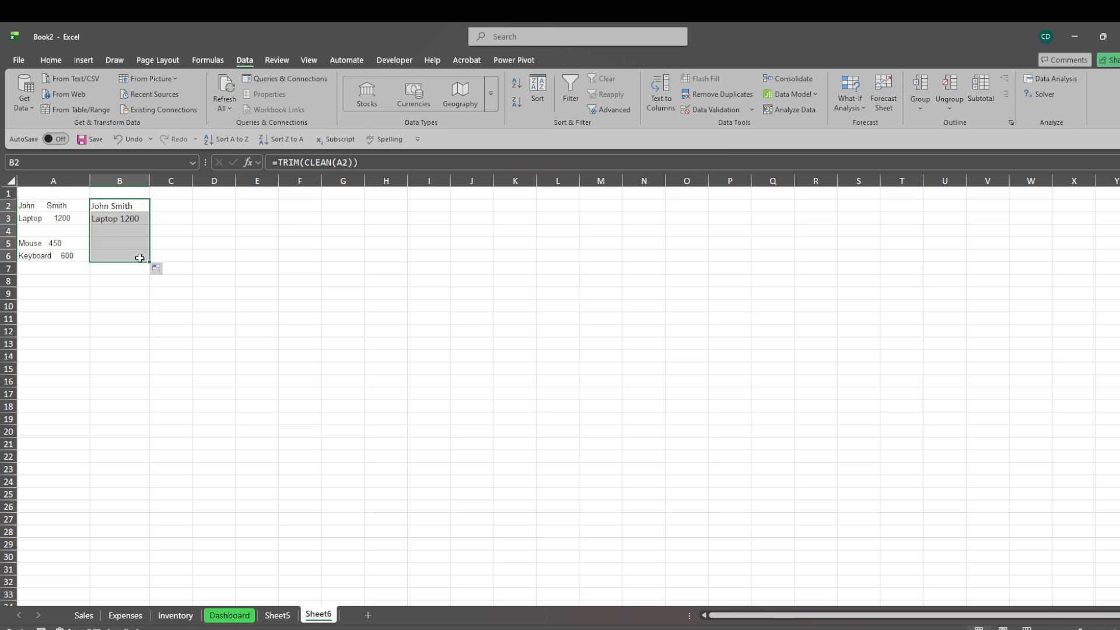
{"action": "left_click", "coordinate": [36, 314]}
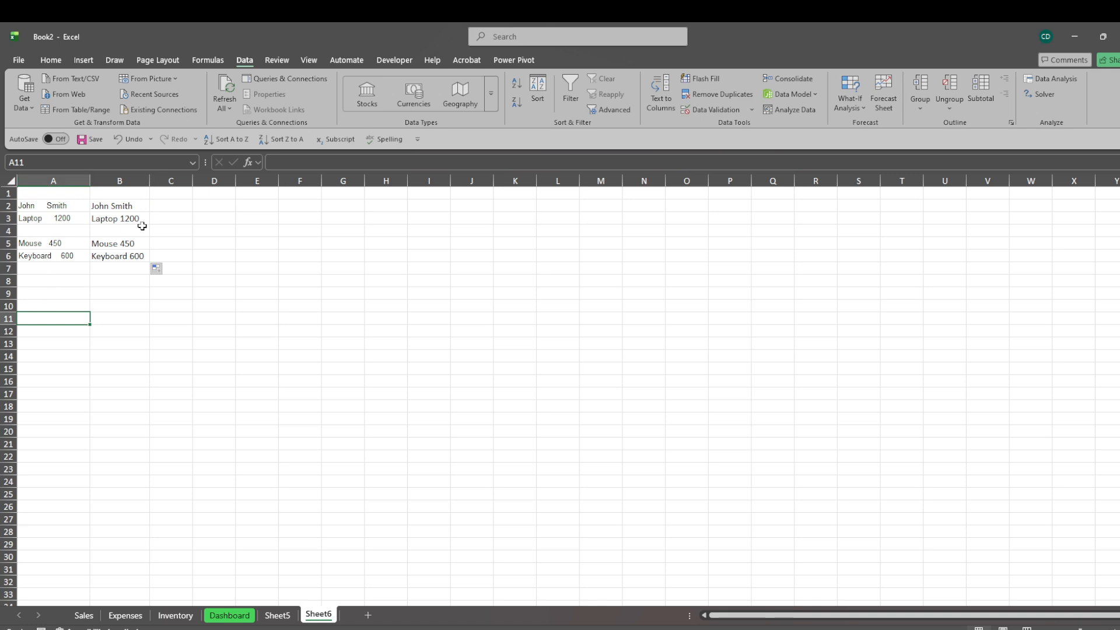